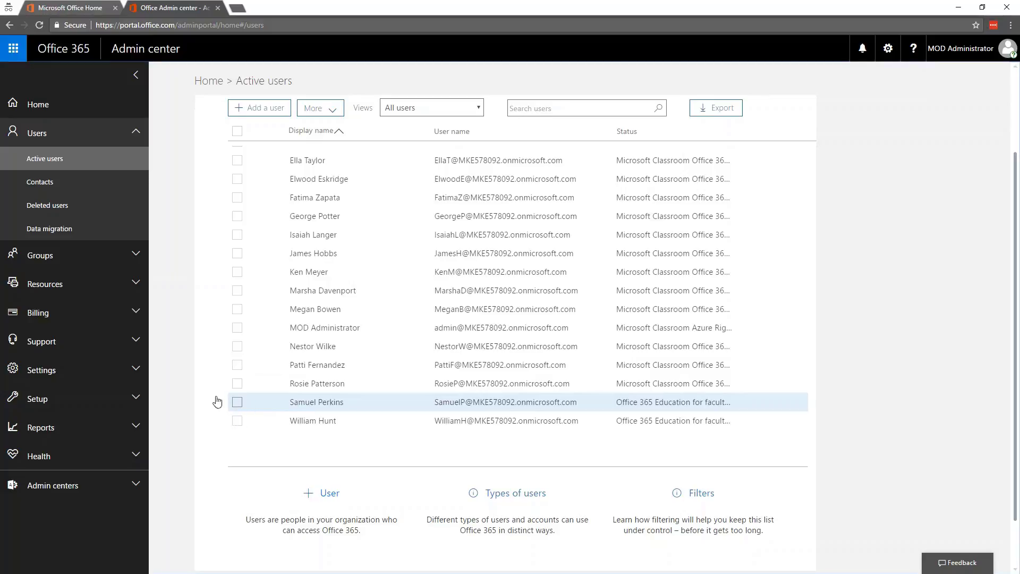
# - Review the Office 365 Education for faculty license in the details of the second-to-last active user
pyautogui.click(378, 402)
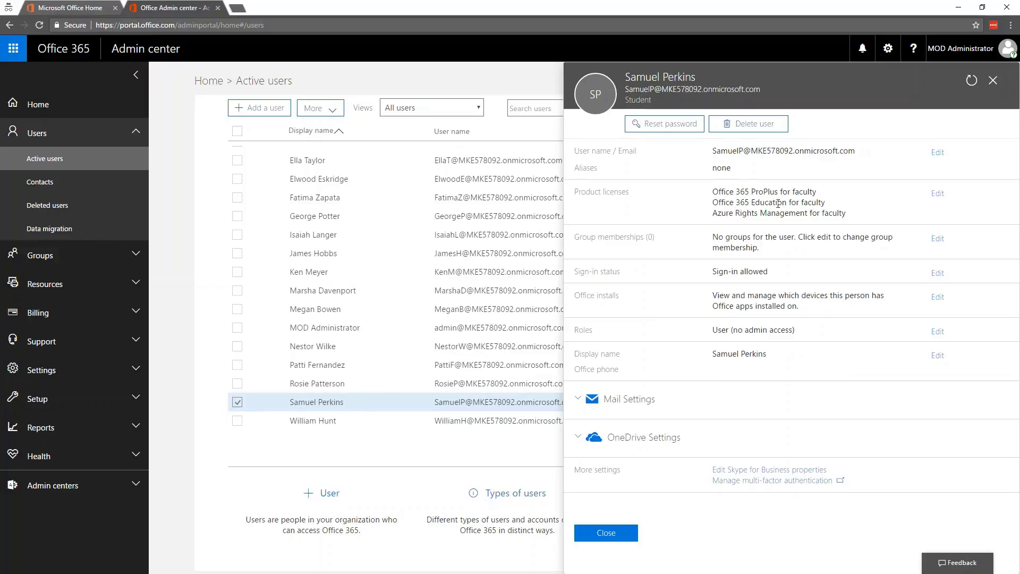
pyautogui.moveTo(713, 192)
pyautogui.mouseDown()
pyautogui.moveTo(713, 201)
pyautogui.moveTo(816, 204)
pyautogui.moveTo(713, 204)
pyautogui.mouseUp()
pyautogui.click(824, 204)
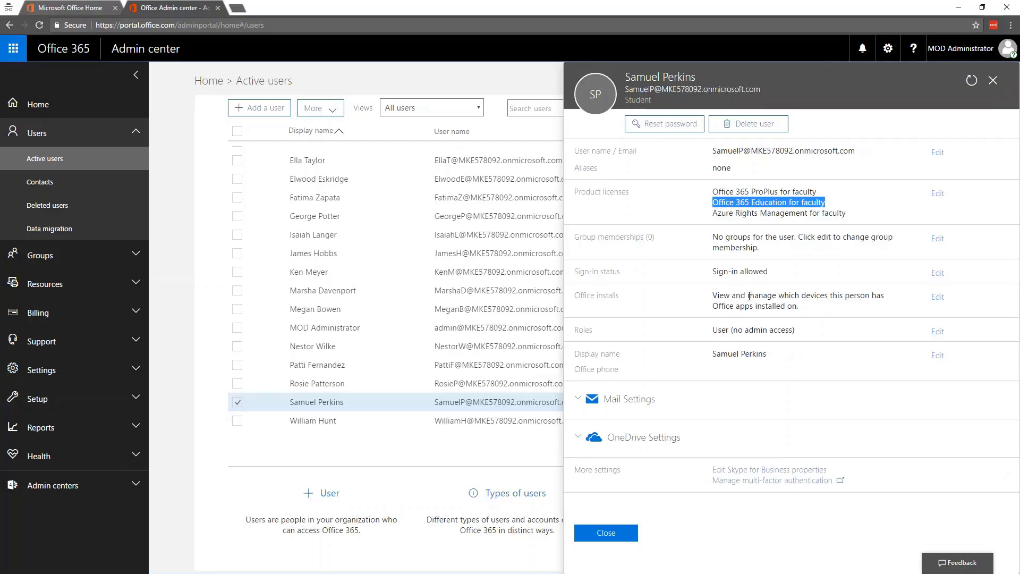
pyautogui.click(412, 452)
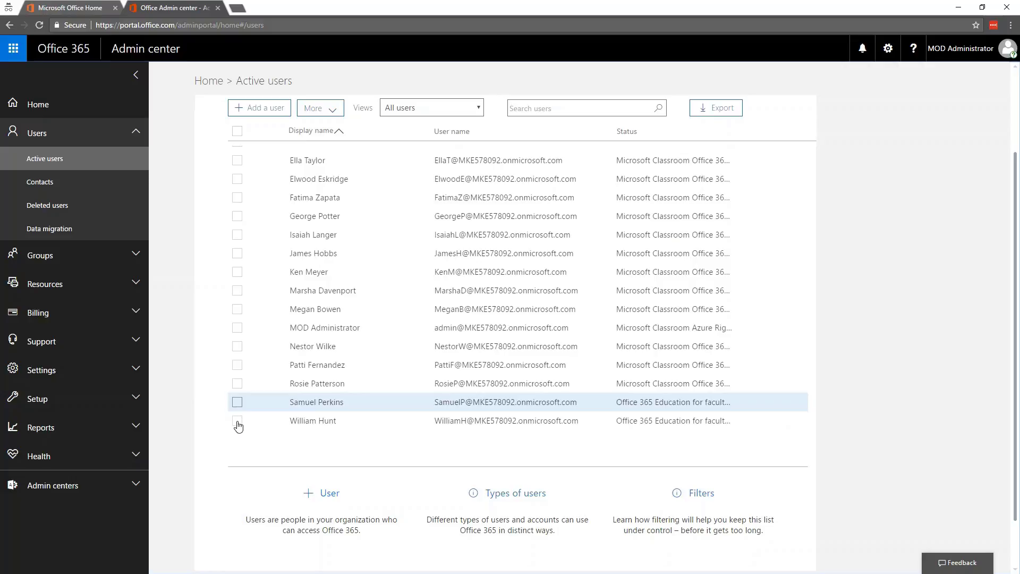
# - Select the last two users in the active users list for bulk actions
pyautogui.click(237, 402)
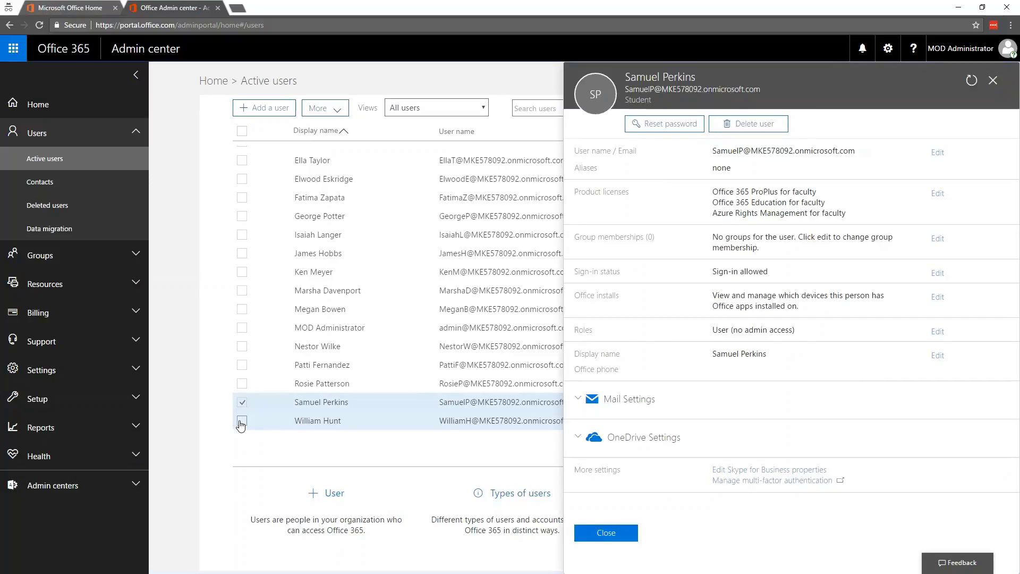
pyautogui.click(240, 422)
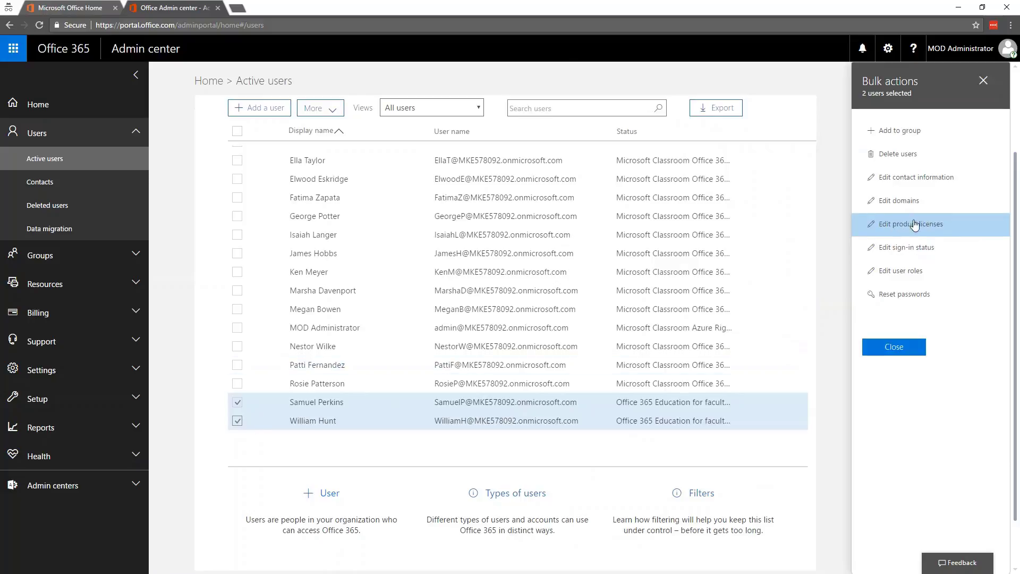
# - Try to add only Microsoft Classroom to the existing product license assignments of the two selected users
pyautogui.click(908, 226)
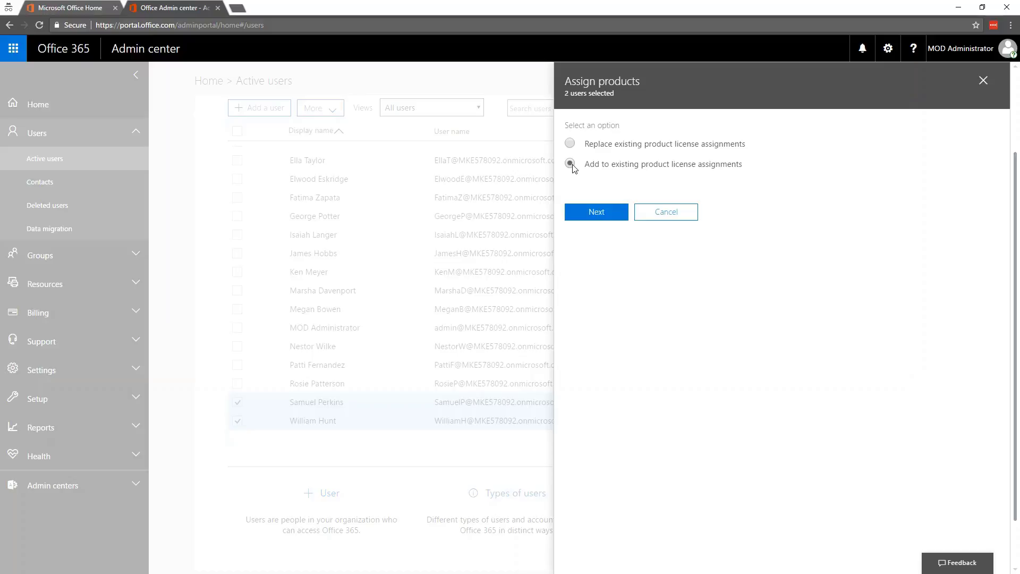
pyautogui.click(598, 219)
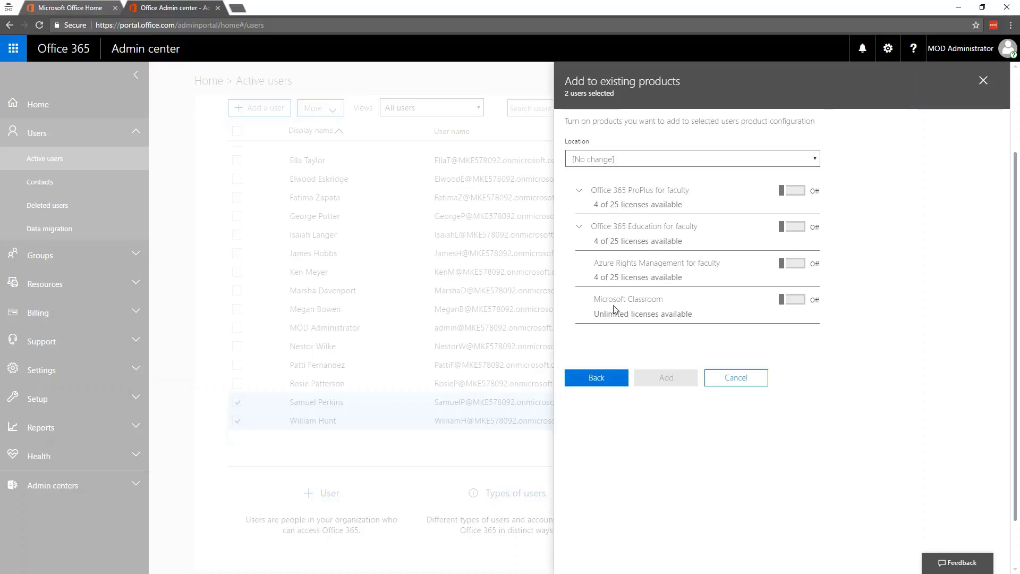
pyautogui.click(797, 300)
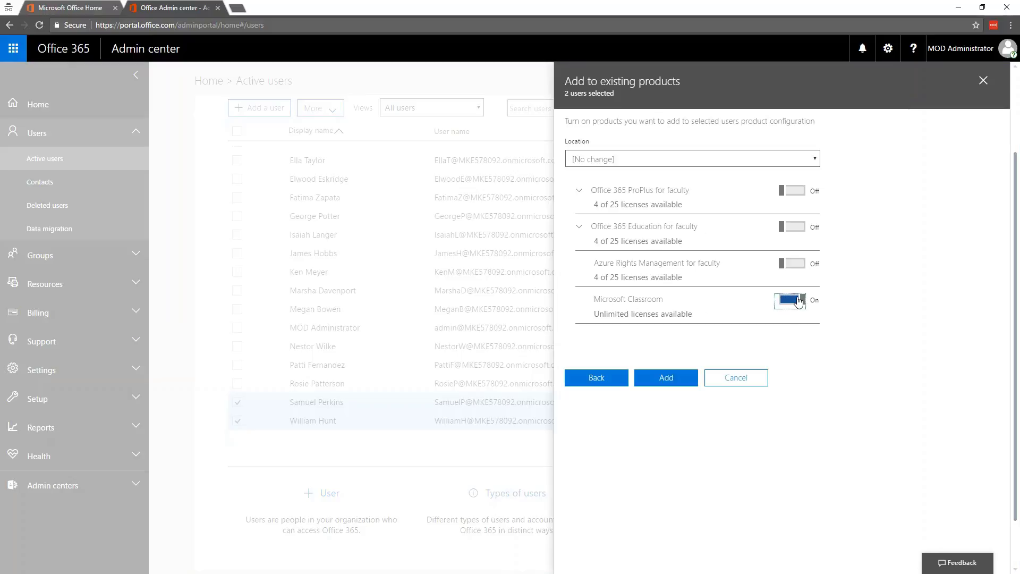
pyautogui.click(667, 377)
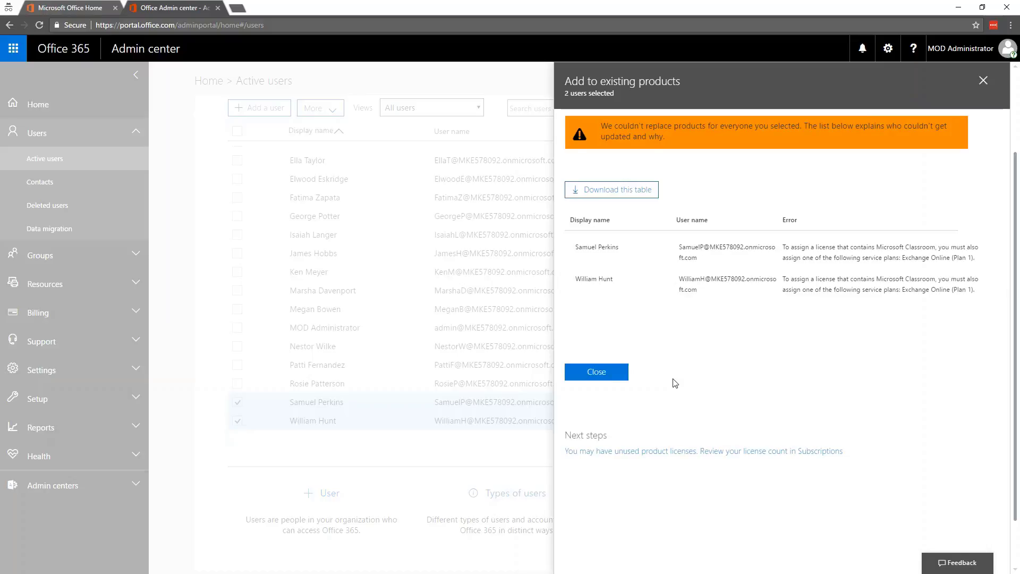
pyautogui.click(599, 373)
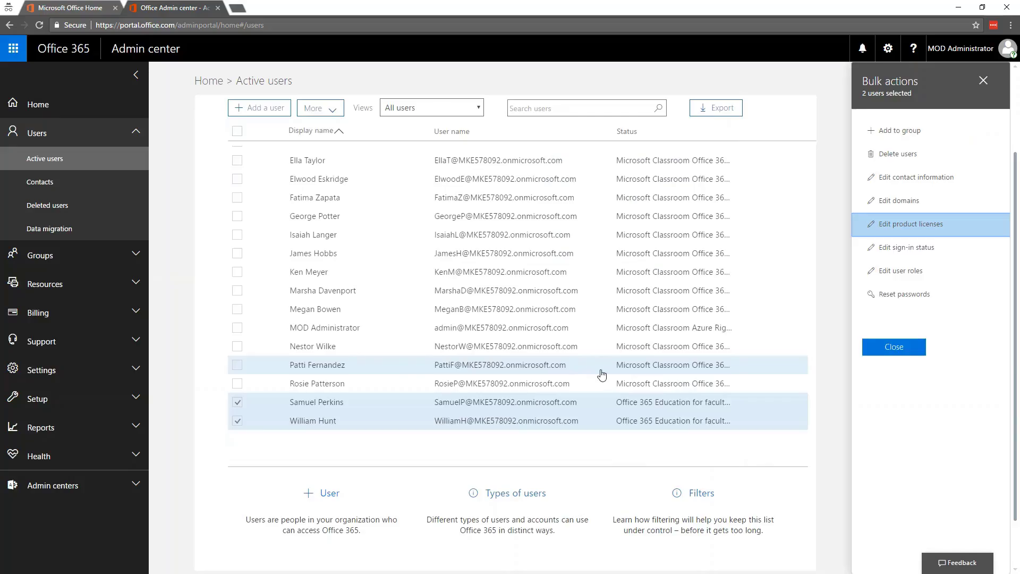
# - Edit the two users' product licenses, adding Office 365 Education for faculty and Microsoft Classroom to their existing assignments
pyautogui.click(909, 225)
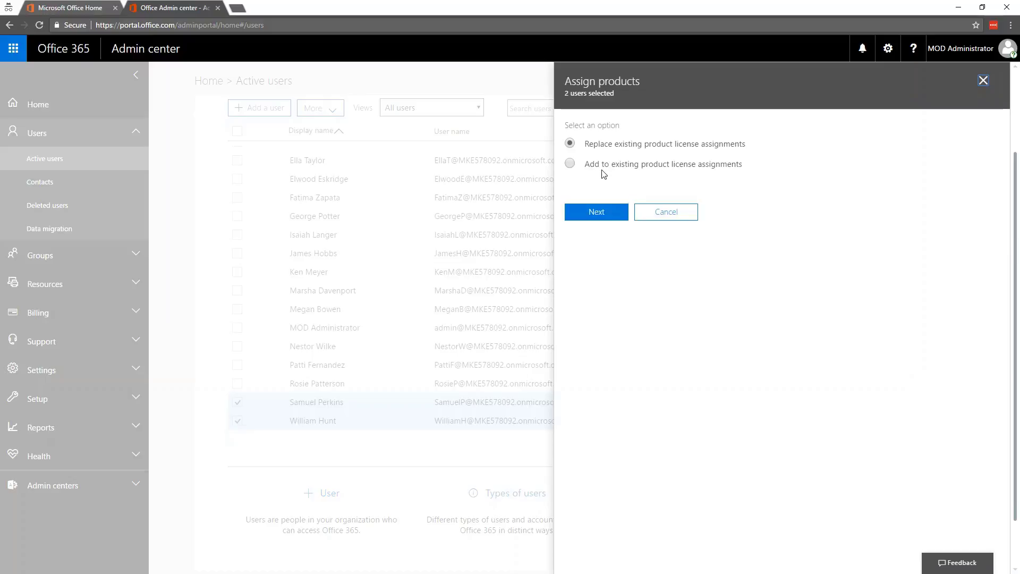
pyautogui.click(568, 165)
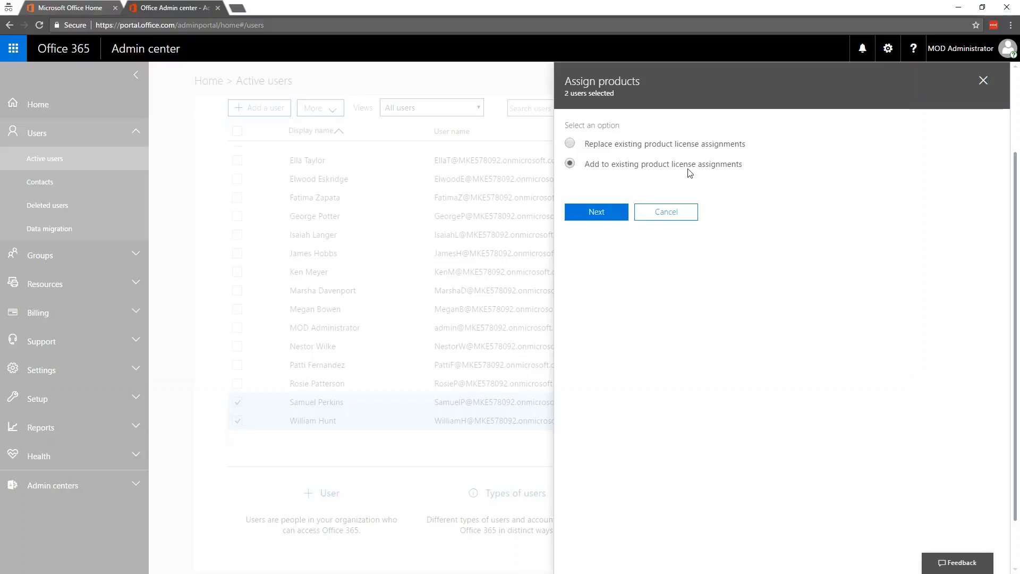
pyautogui.click(596, 212)
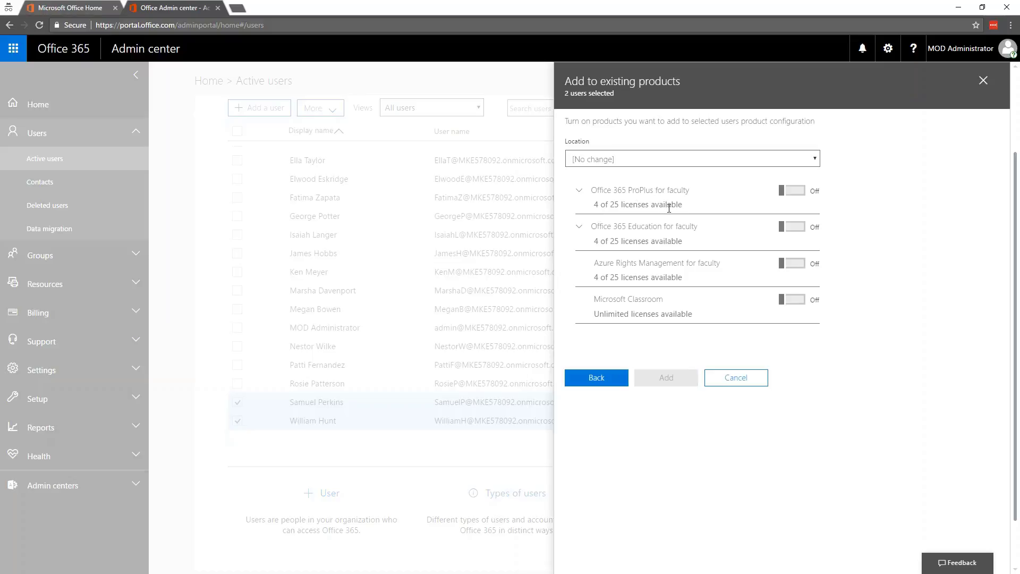
pyautogui.click(798, 233)
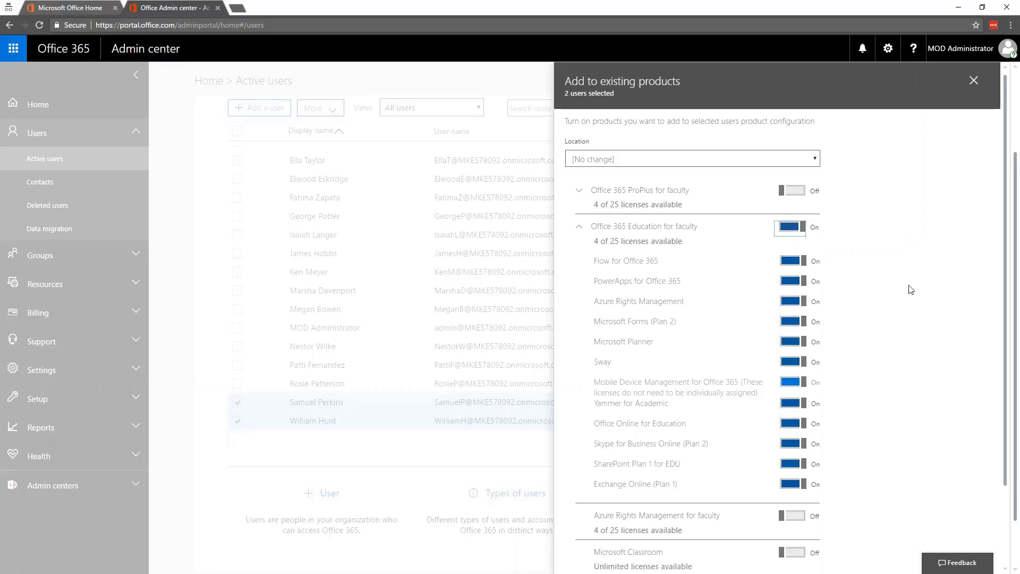
pyautogui.scroll(-3, 910, 289)
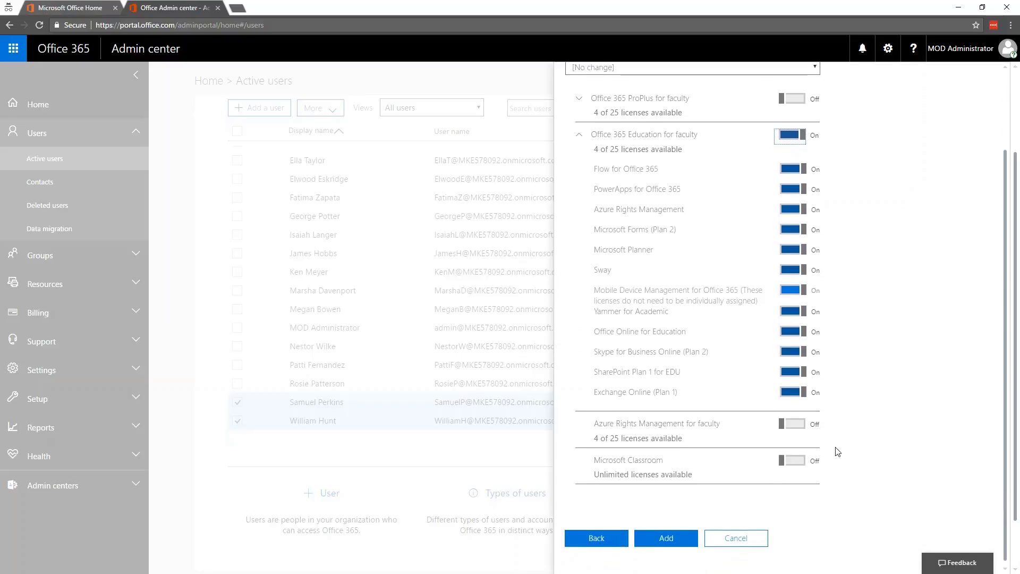
pyautogui.click(802, 464)
pyautogui.scroll(3, 890, 379)
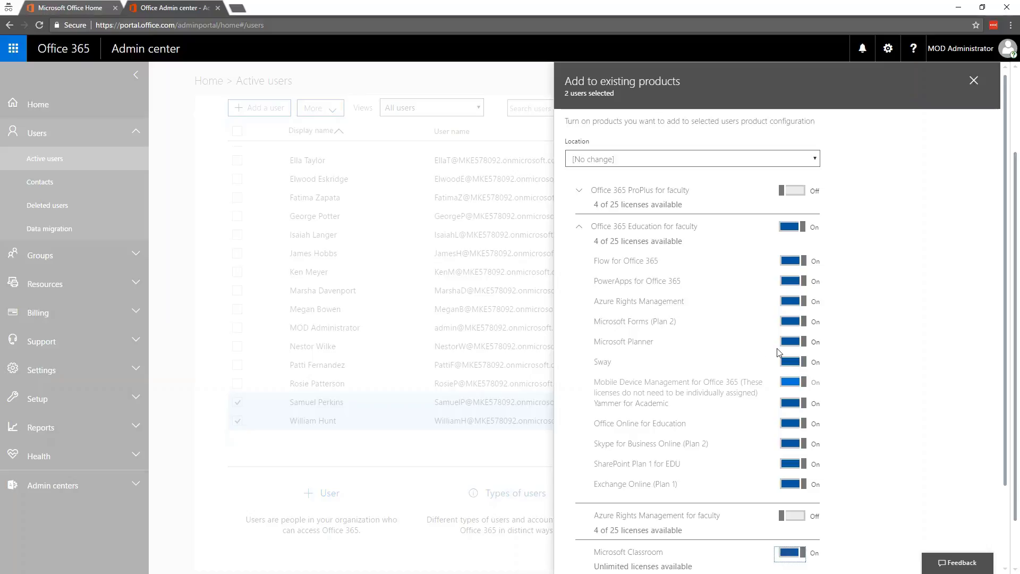
pyautogui.click(787, 229)
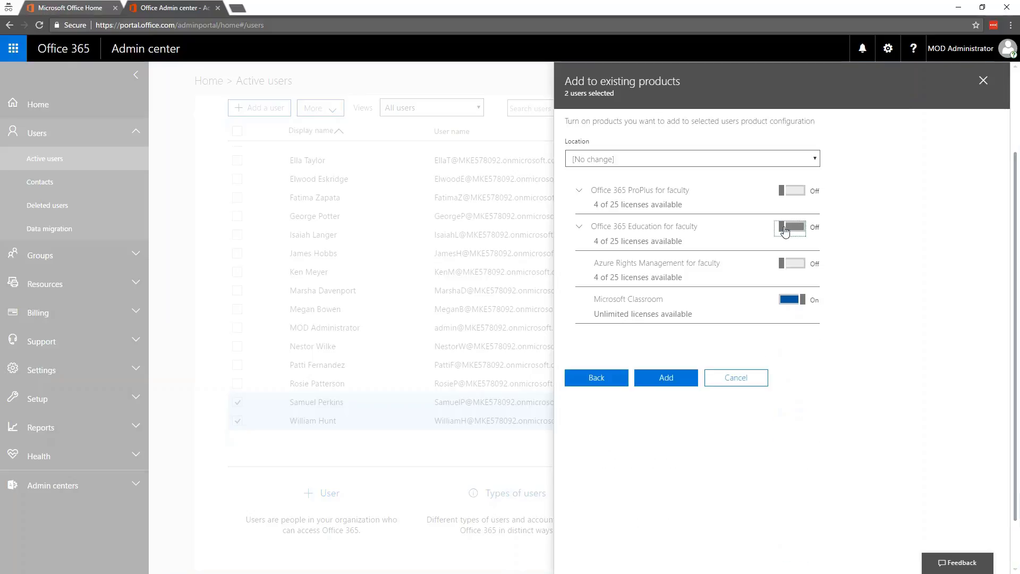
pyautogui.click(790, 228)
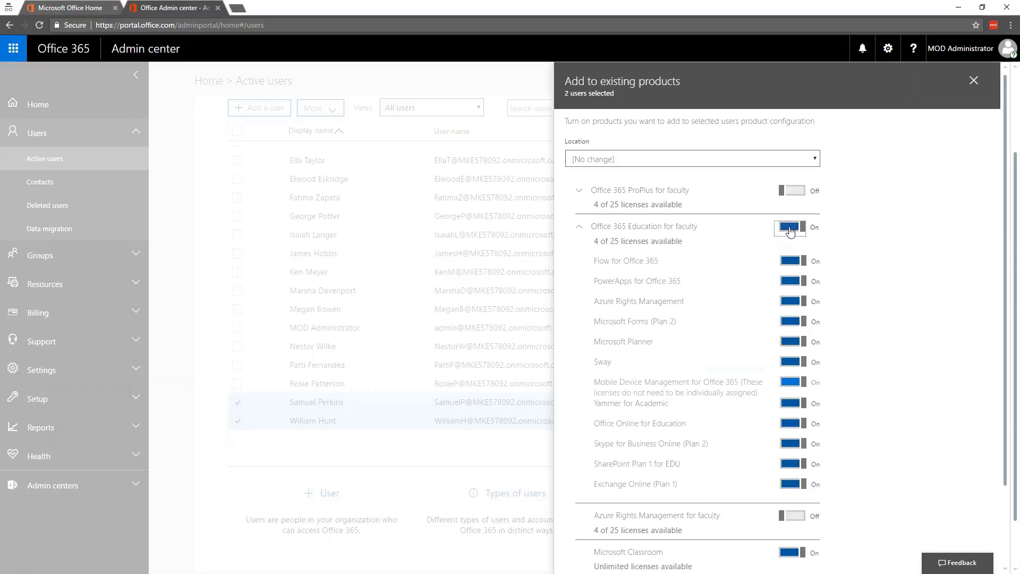
# - Turn off Flow for Office 365, PowerApps for Office 365, Azure Rights Management, Microsoft Forms (Plan 2), Microsoft Planner and Sway under Office 365 Education for faculty
pyautogui.click(789, 262)
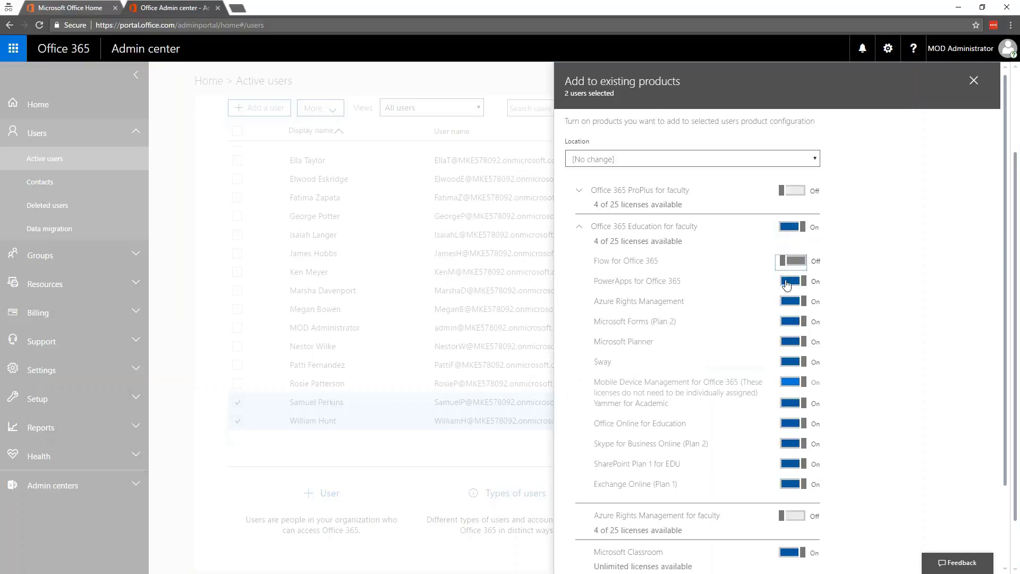
pyautogui.click(787, 282)
pyautogui.click(789, 300)
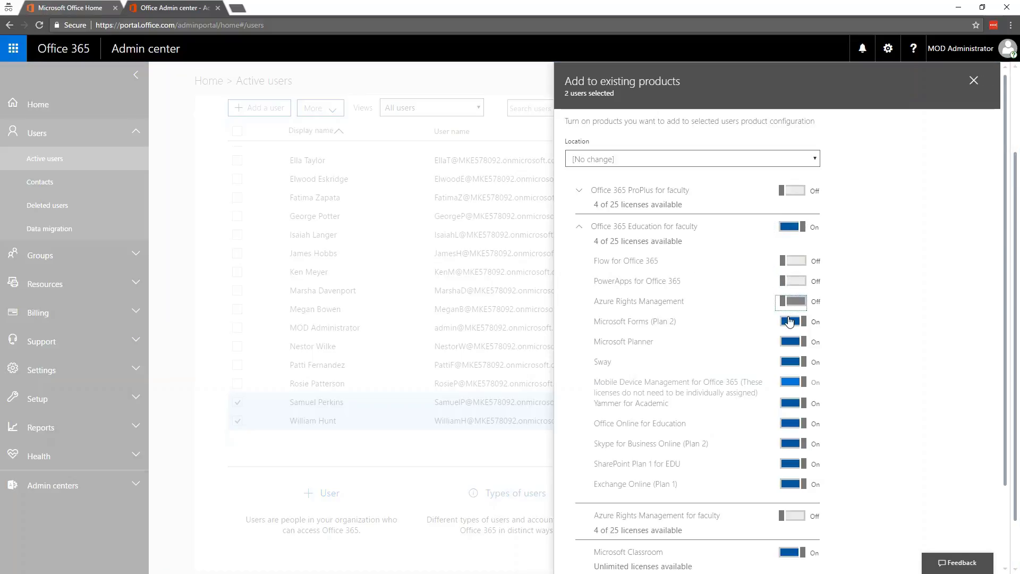
pyautogui.click(789, 321)
pyautogui.click(787, 342)
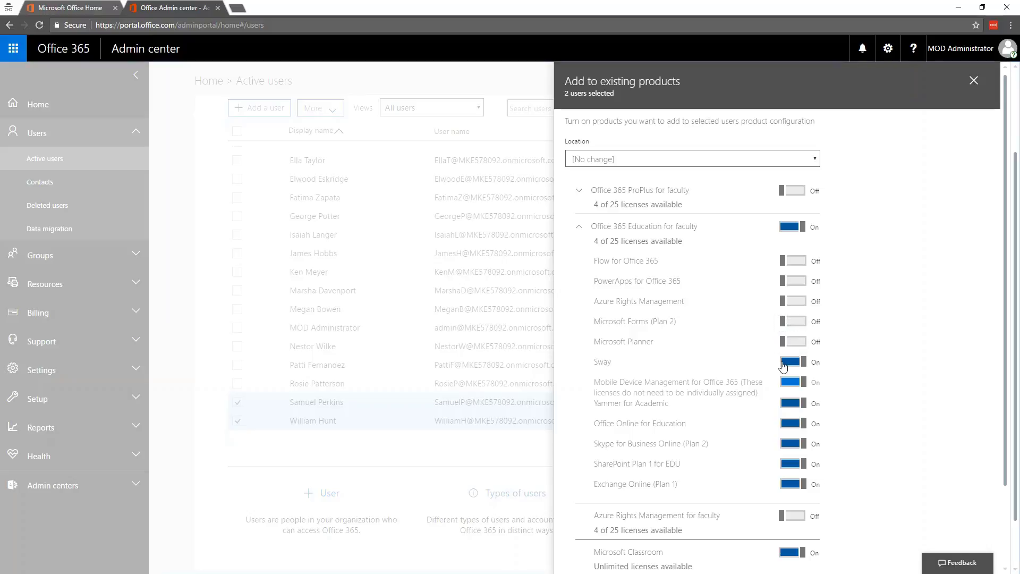
pyautogui.click(790, 363)
# - Turn off Yammer for Academic, Skype for Business Online (Plan 2), SharePoint Plan 1 for EDU and Office Online for Education, leaving Exchange Online (Plan 1) on
pyautogui.scroll(-1, 826, 405)
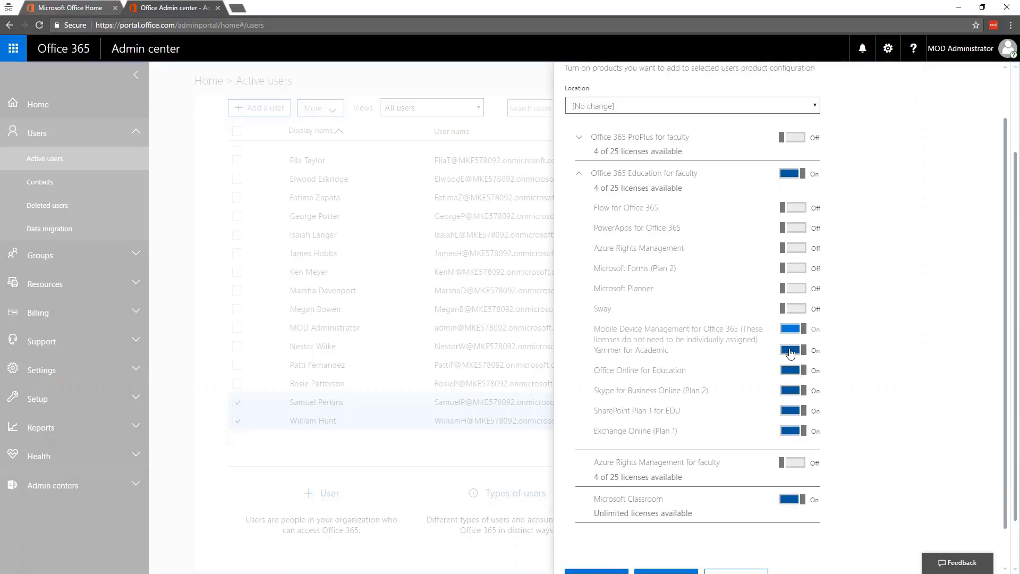
pyautogui.click(789, 351)
pyautogui.click(788, 395)
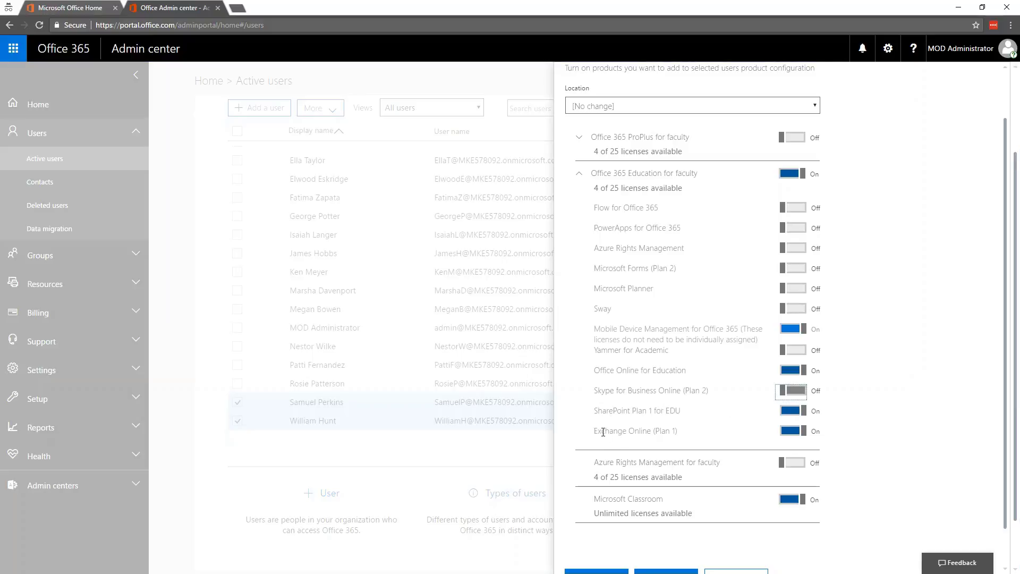
pyautogui.click(789, 411)
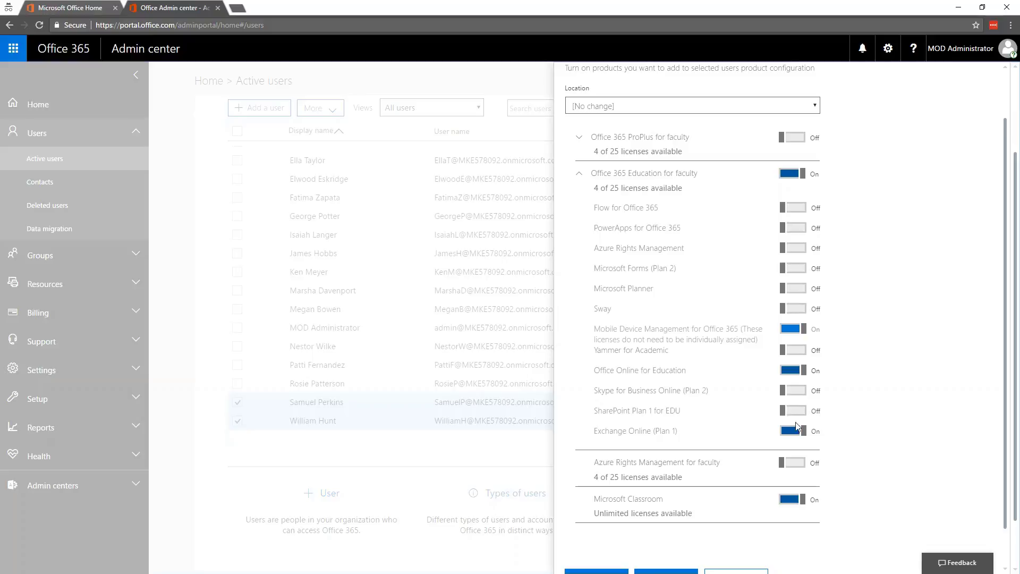
pyautogui.click(790, 372)
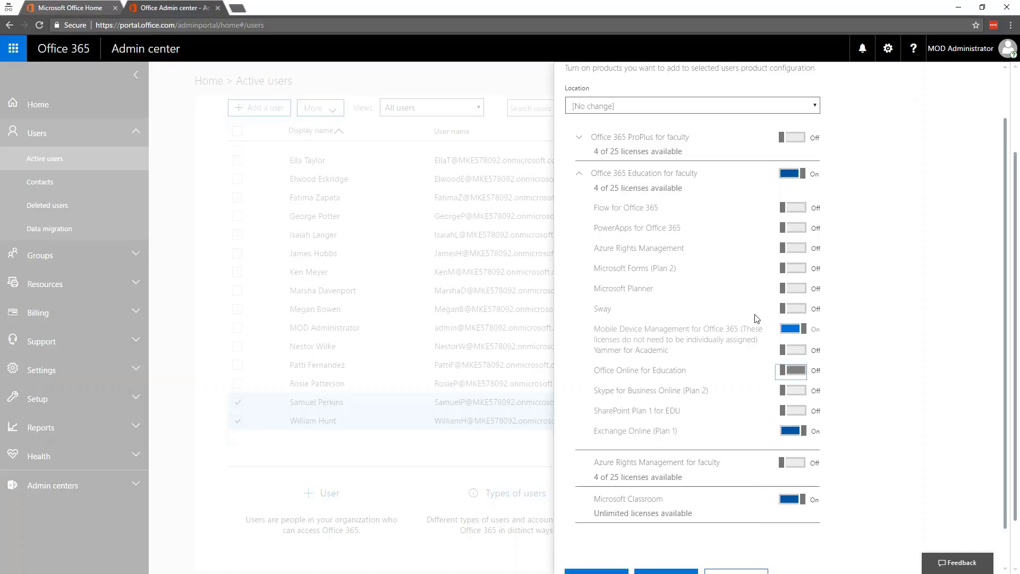
# - Add the chosen product licenses to both users and close the bulk actions
pyautogui.scroll(-1, 655, 469)
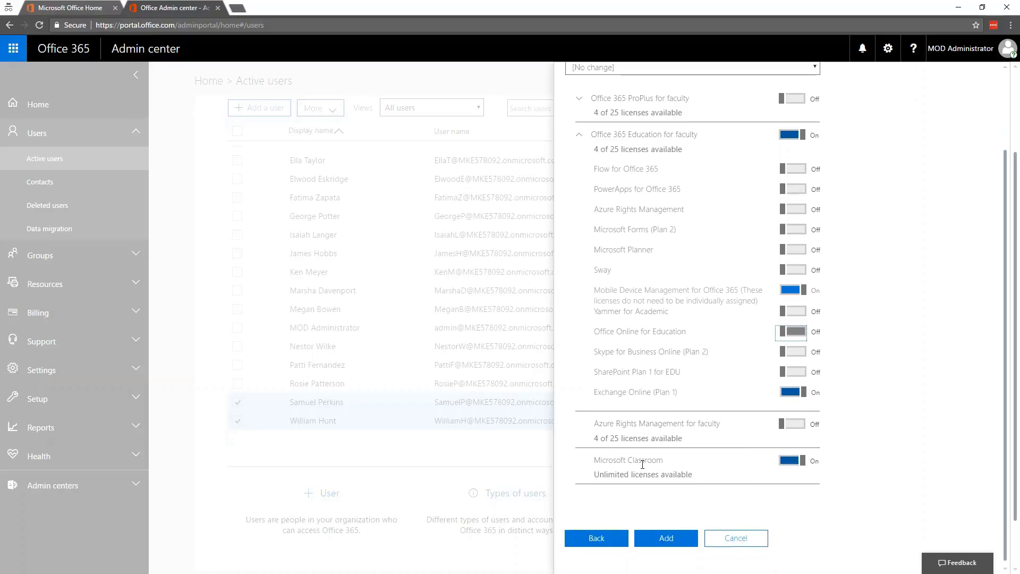
pyautogui.click(670, 540)
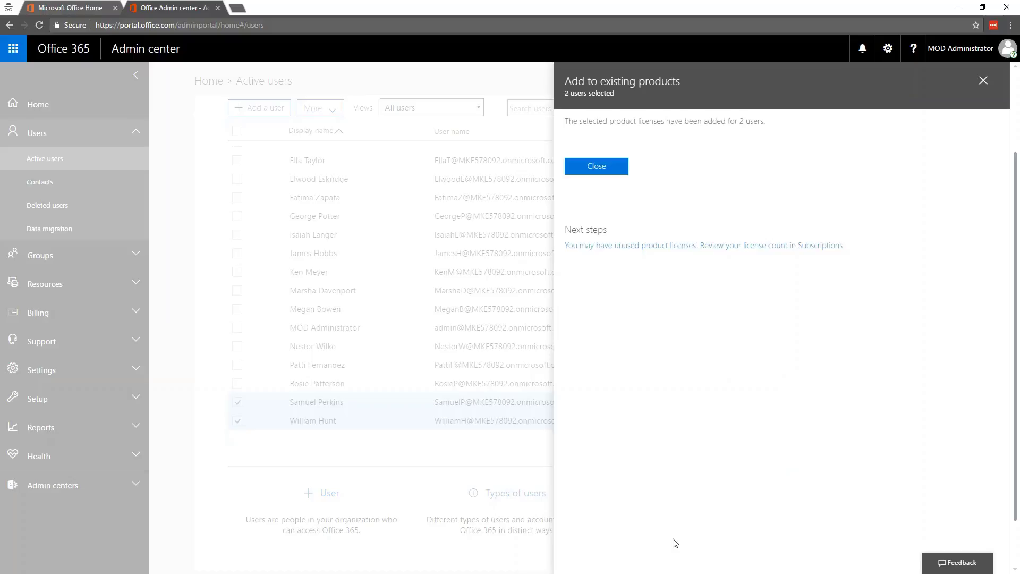
pyautogui.click(602, 169)
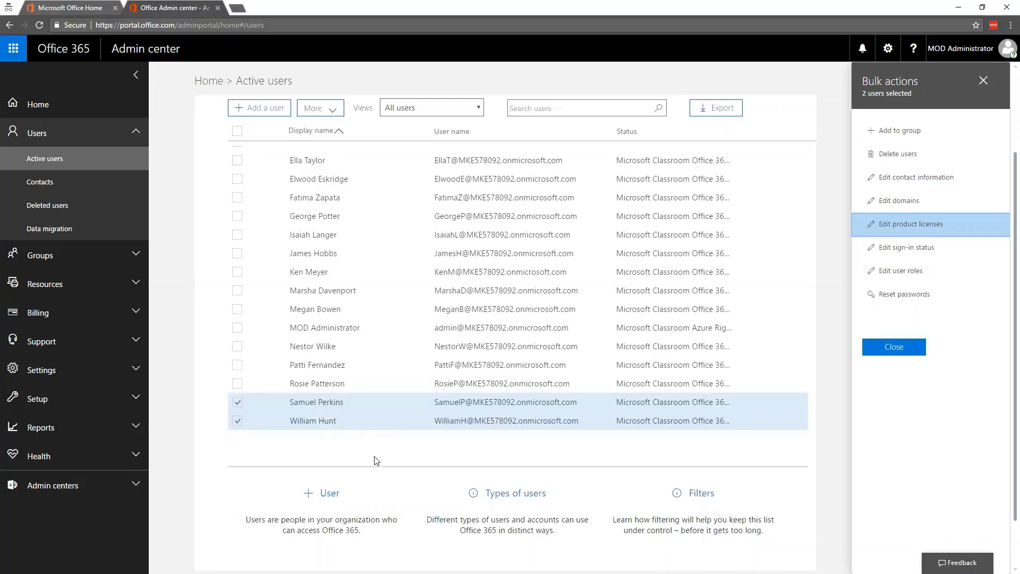
pyautogui.click(356, 462)
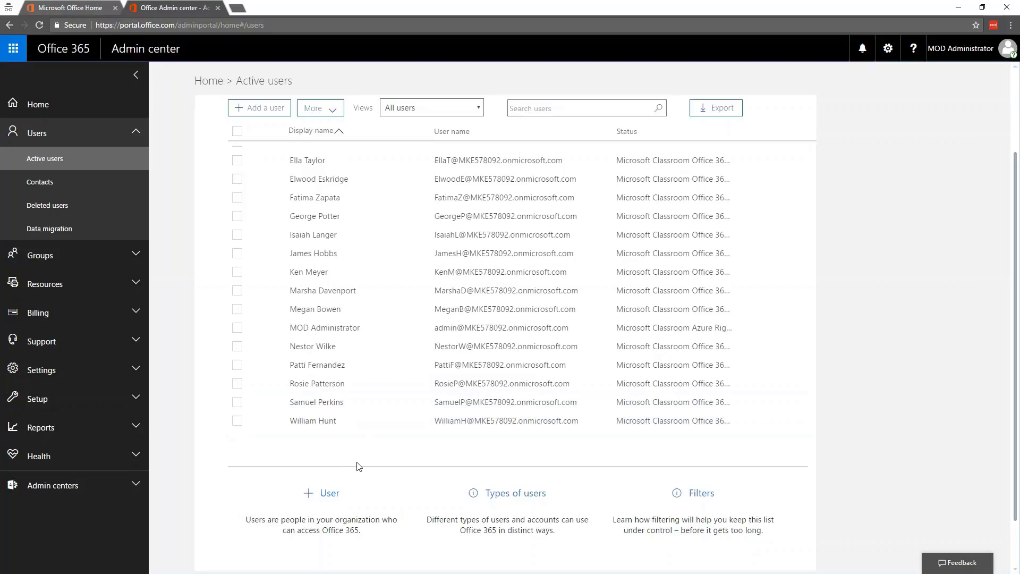
# - Open the second-to-last user's details to check the assigned product licenses
pyautogui.click(319, 404)
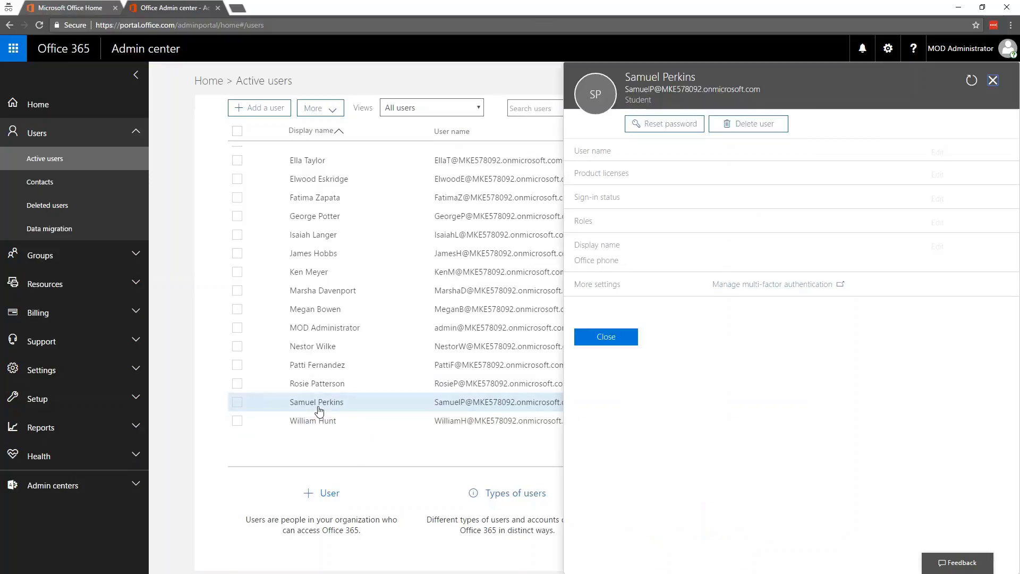